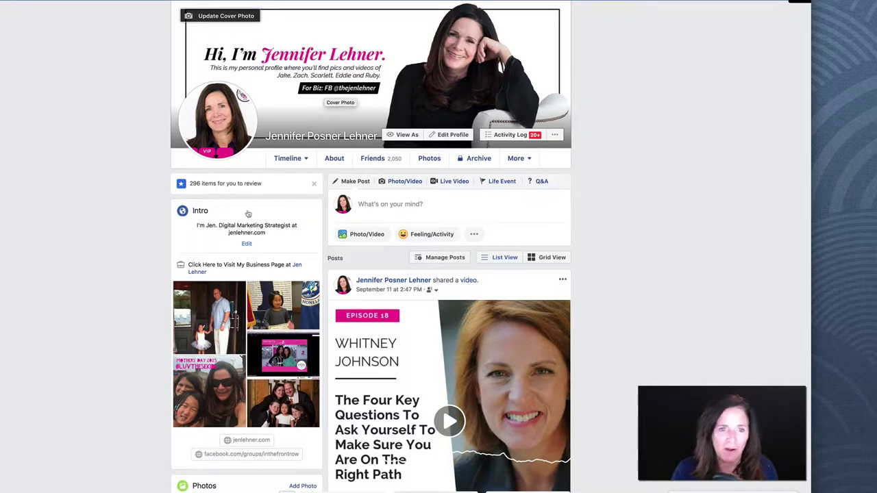
{"action": "scroll", "coordinate": [240, 171], "scroll_direction": "down", "scroll_amount": 2}
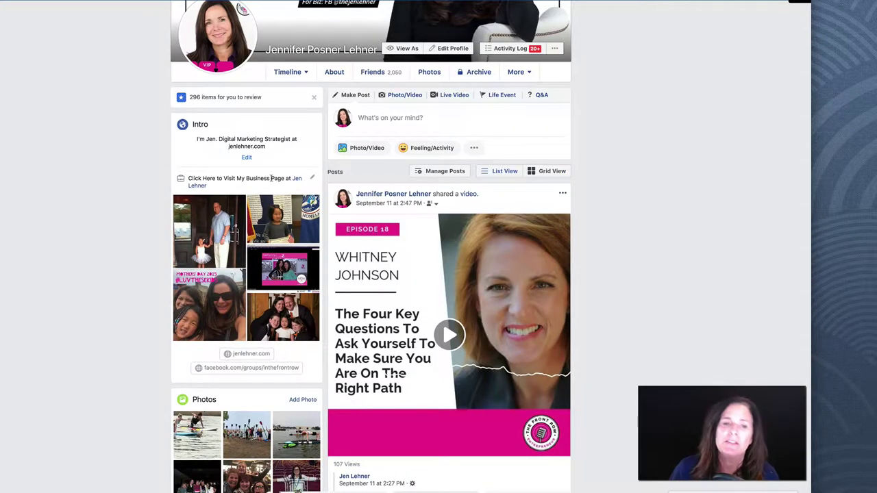
{"action": "scroll", "coordinate": [269, 179], "scroll_direction": "up", "scroll_amount": 2}
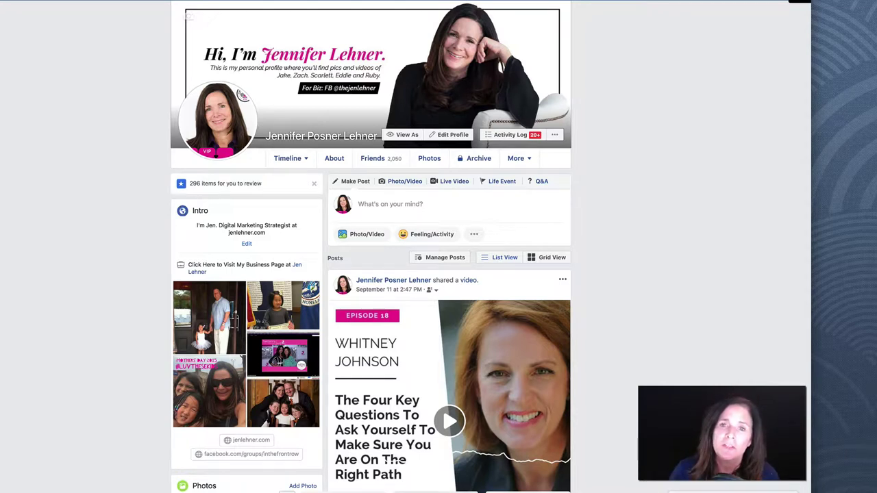
Accept the top pending friend request and add the new friend to the FAMILY list
{"action": "left_click", "coordinate": [544, 2]}
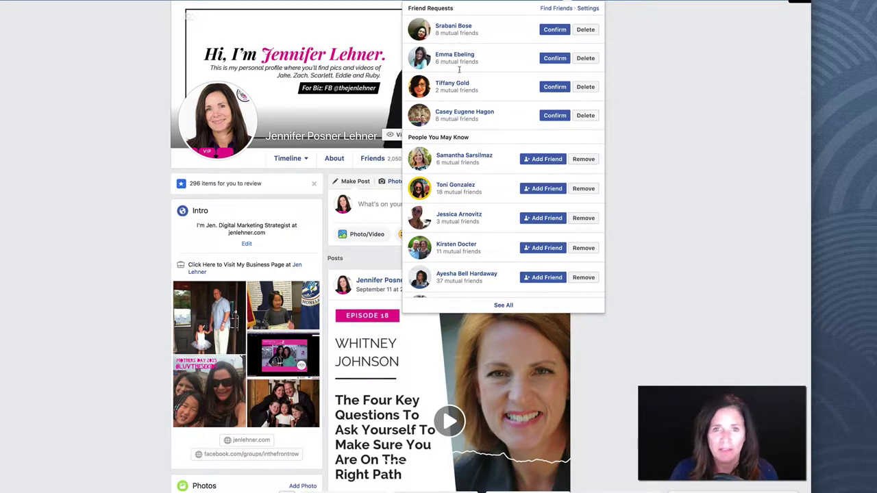
{"action": "mouse_move", "coordinate": [458, 33]}
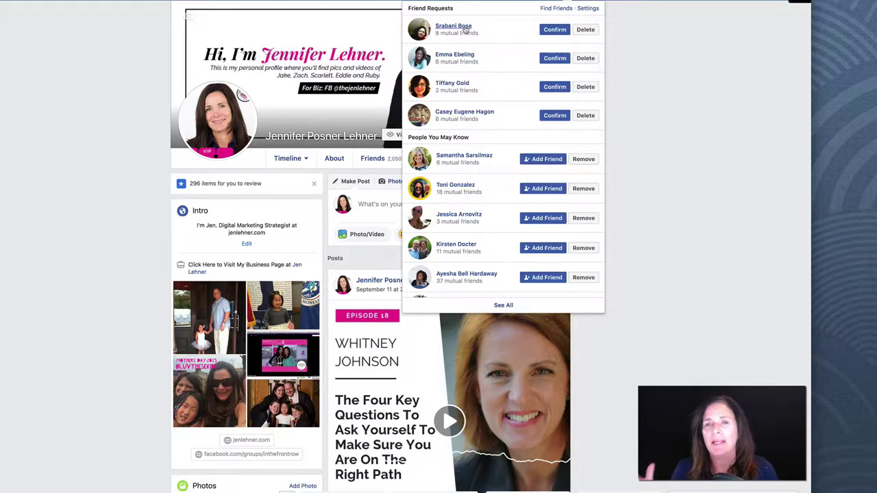
{"action": "left_click", "coordinate": [556, 31]}
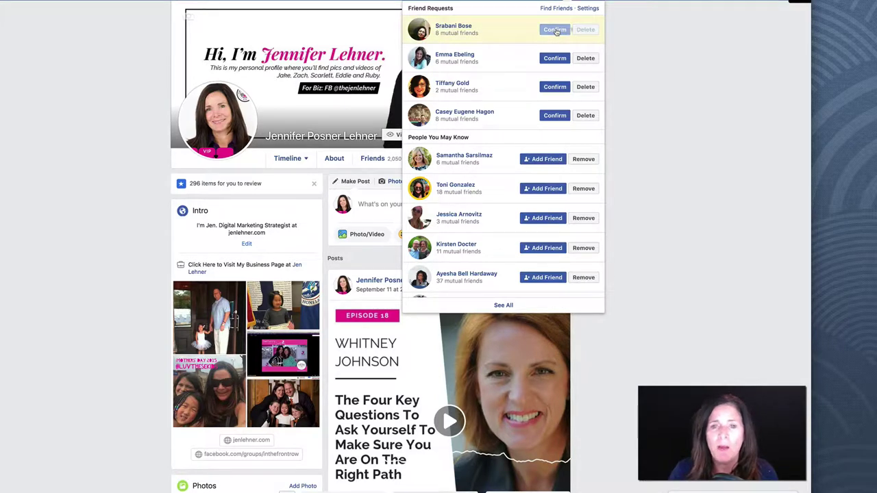
{"action": "mouse_move", "coordinate": [579, 29]}
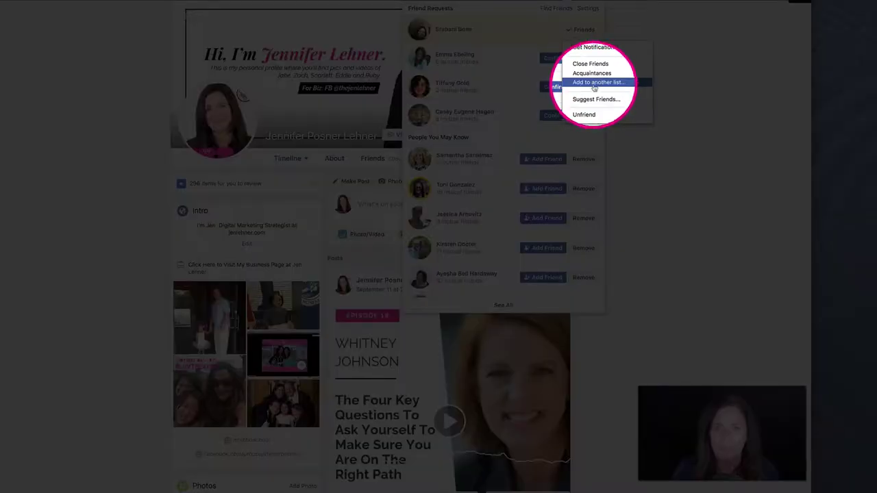
{"action": "left_click", "coordinate": [592, 83]}
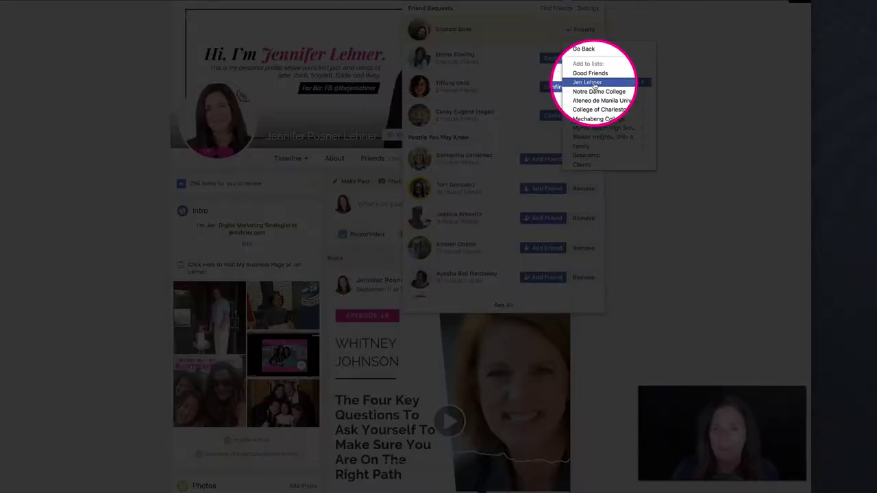
{"action": "scroll", "coordinate": [593, 85], "scroll_direction": "down", "scroll_amount": 5}
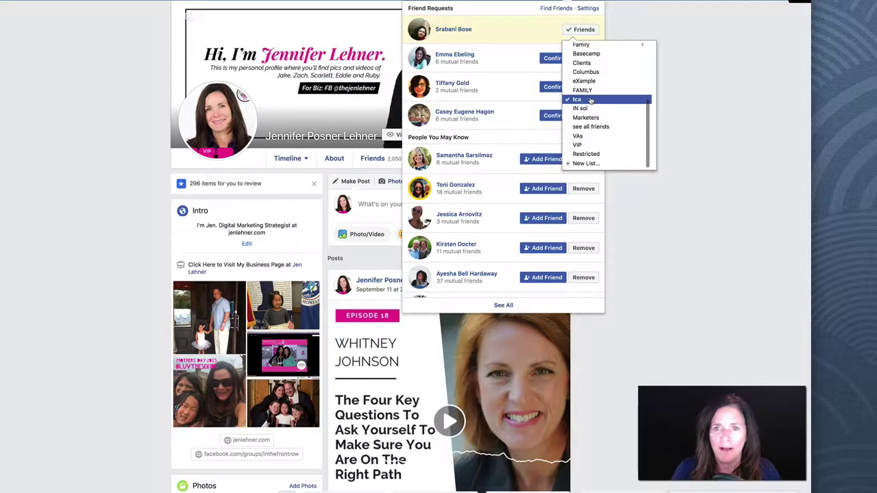
{"action": "left_click", "coordinate": [592, 98]}
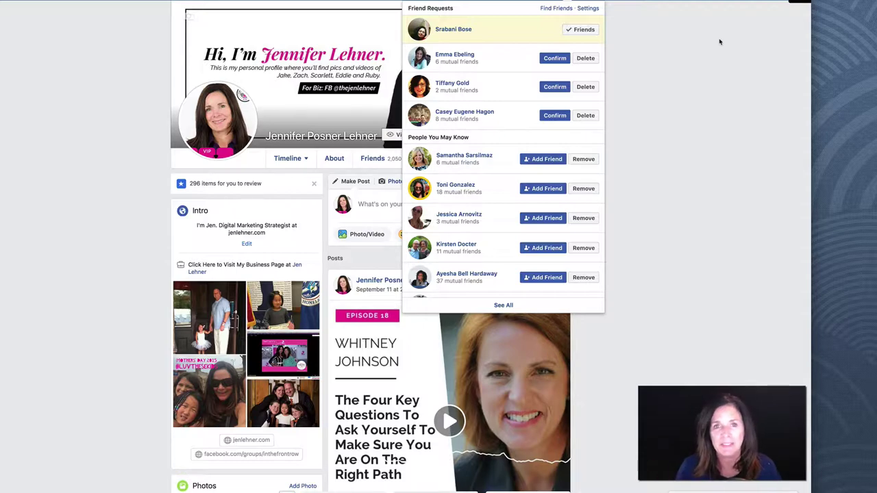
Close the friend requests panel and scroll the timeline to check the post's privacy icon
{"action": "left_click", "coordinate": [719, 94]}
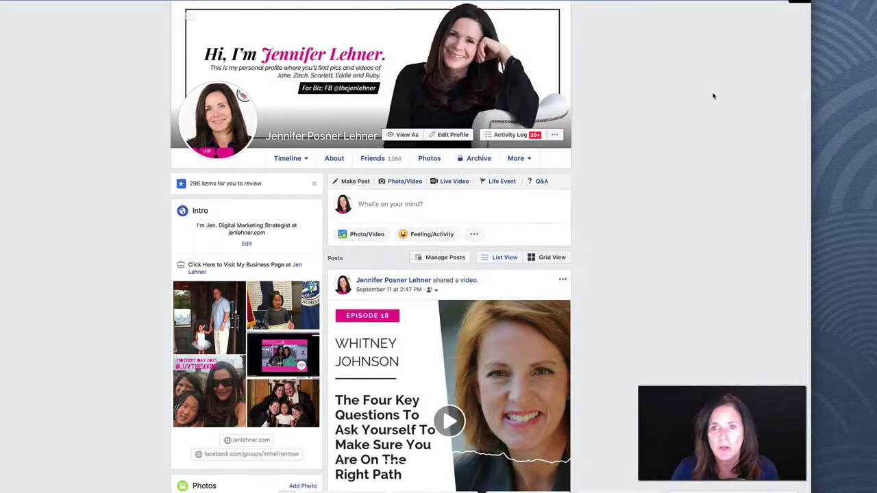
{"action": "scroll", "coordinate": [522, 277], "scroll_direction": "down", "scroll_amount": 1}
{"action": "scroll", "coordinate": [523, 278], "scroll_direction": "down", "scroll_amount": 4}
{"action": "scroll", "coordinate": [522, 278], "scroll_direction": "up", "scroll_amount": 3}
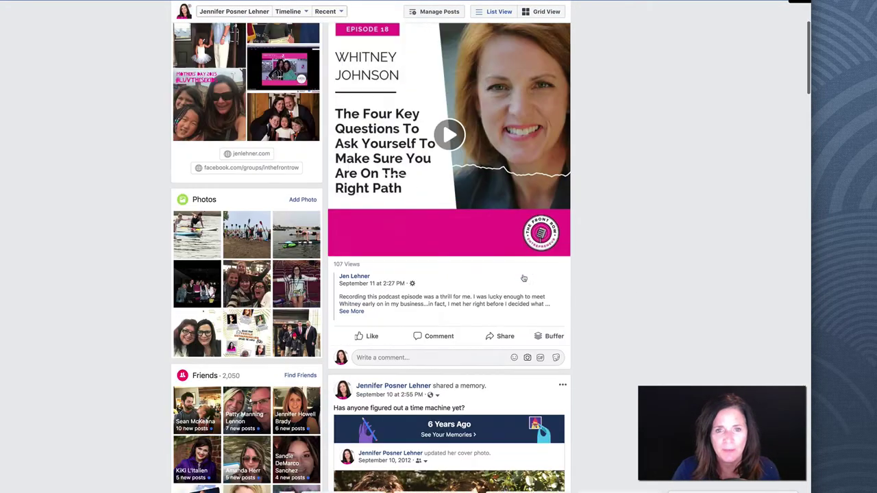
{"action": "scroll", "coordinate": [484, 275], "scroll_direction": "up", "scroll_amount": 1}
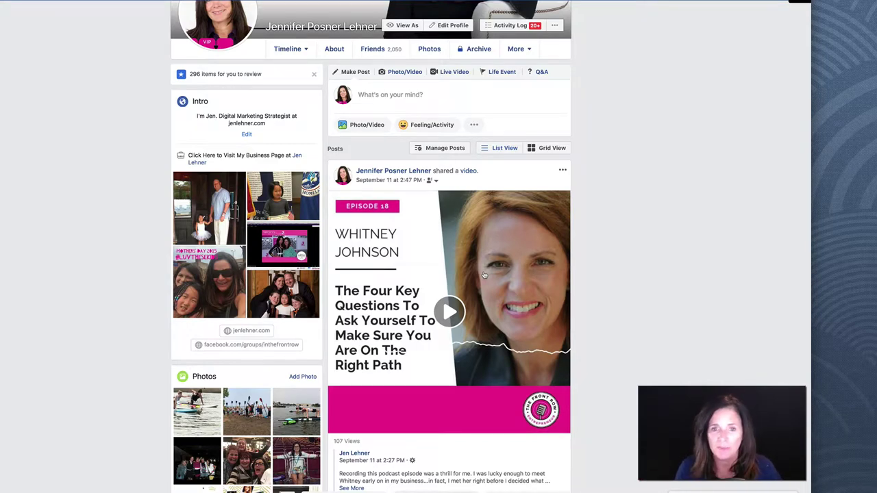
{"action": "scroll", "coordinate": [473, 260], "scroll_direction": "down", "scroll_amount": 1}
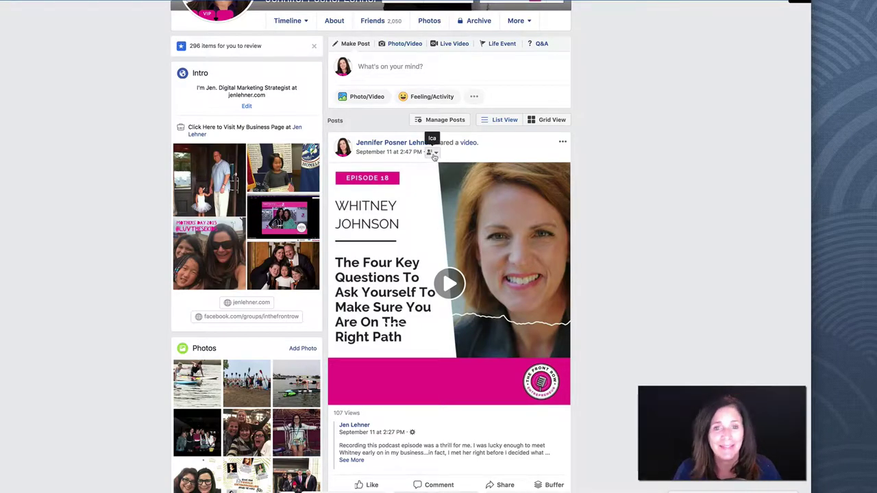
{"action": "scroll", "coordinate": [434, 157], "scroll_direction": "down", "scroll_amount": 2}
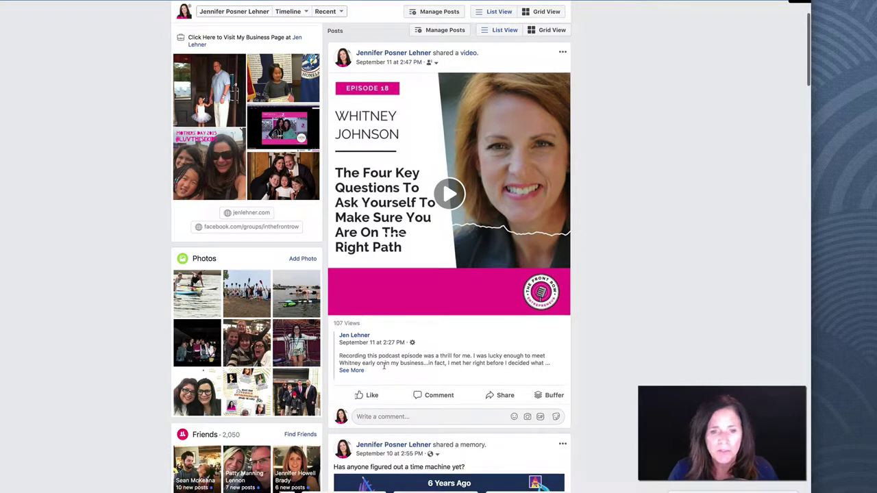
{"action": "scroll", "coordinate": [391, 336], "scroll_direction": "up", "scroll_amount": 1}
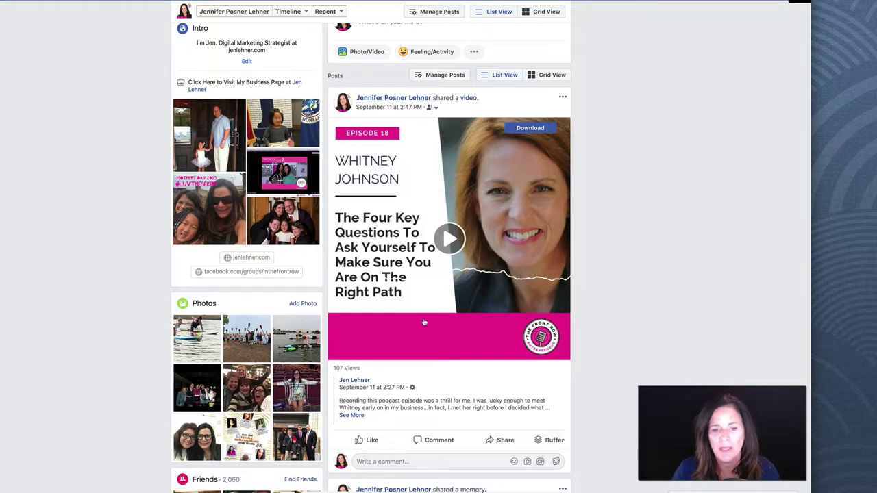
{"action": "scroll", "coordinate": [411, 336], "scroll_direction": "down", "scroll_amount": 4}
{"action": "scroll", "coordinate": [421, 326], "scroll_direction": "up", "scroll_amount": 4}
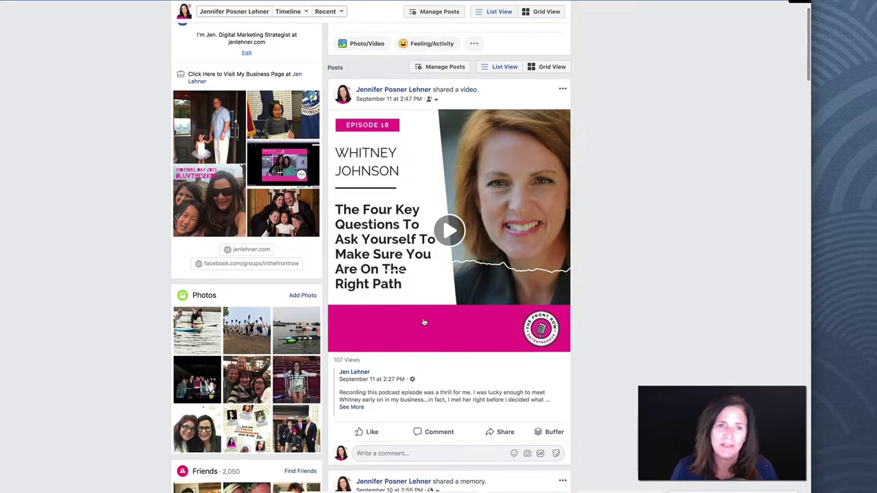
{"action": "scroll", "coordinate": [424, 308], "scroll_direction": "up", "scroll_amount": 3}
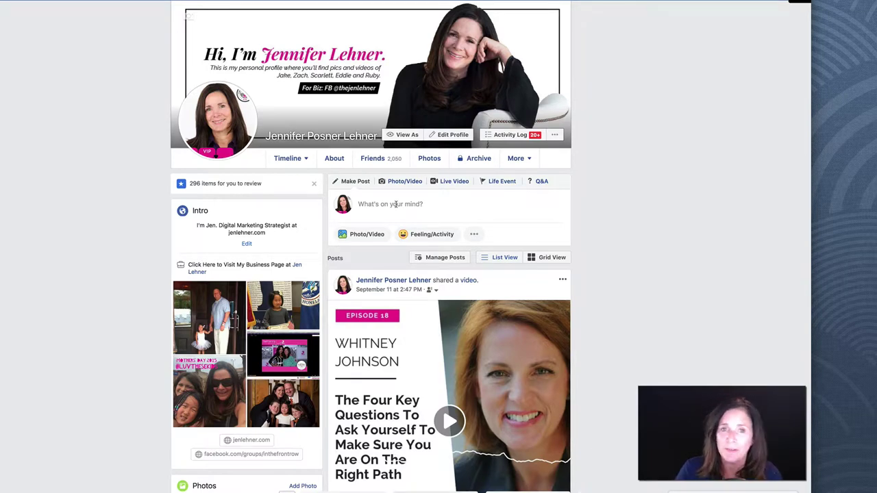
Start an empty new post sharing to News Feed from the 'What's on your mind?' box
{"action": "mouse_move", "coordinate": [393, 371]}
{"action": "scroll", "coordinate": [393, 370], "scroll_direction": "down", "scroll_amount": 3}
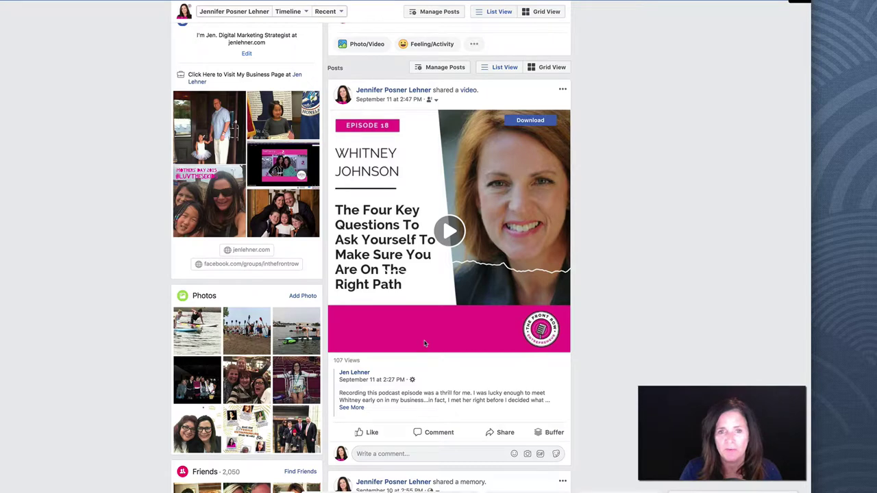
{"action": "scroll", "coordinate": [425, 343], "scroll_direction": "up", "scroll_amount": 3}
{"action": "scroll", "coordinate": [425, 344], "scroll_direction": "down", "scroll_amount": 1}
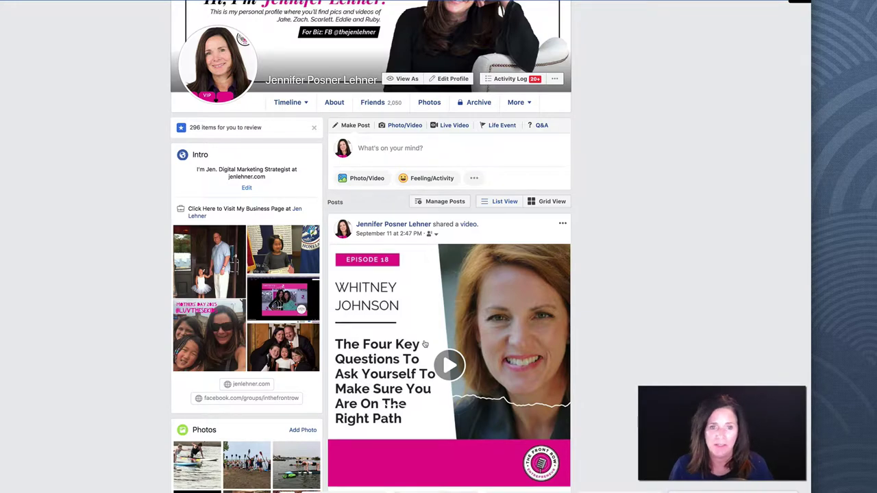
{"action": "scroll", "coordinate": [653, 226], "scroll_direction": "up", "scroll_amount": 1}
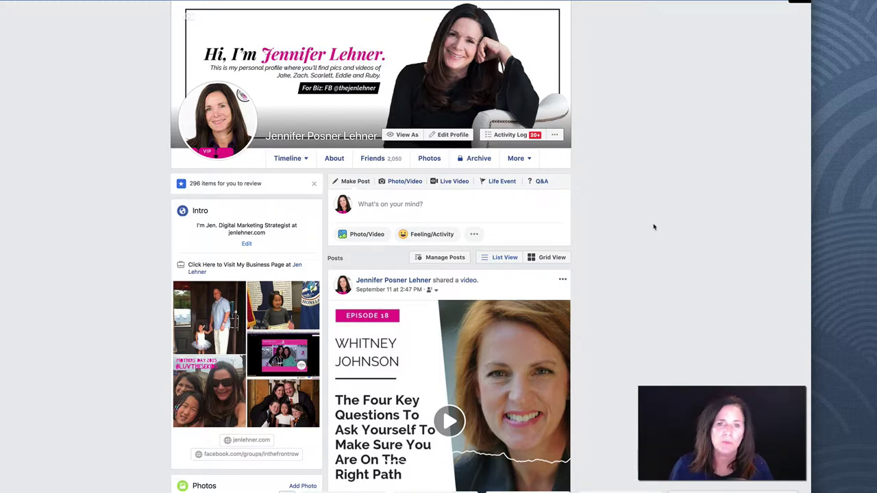
{"action": "left_click", "coordinate": [395, 204]}
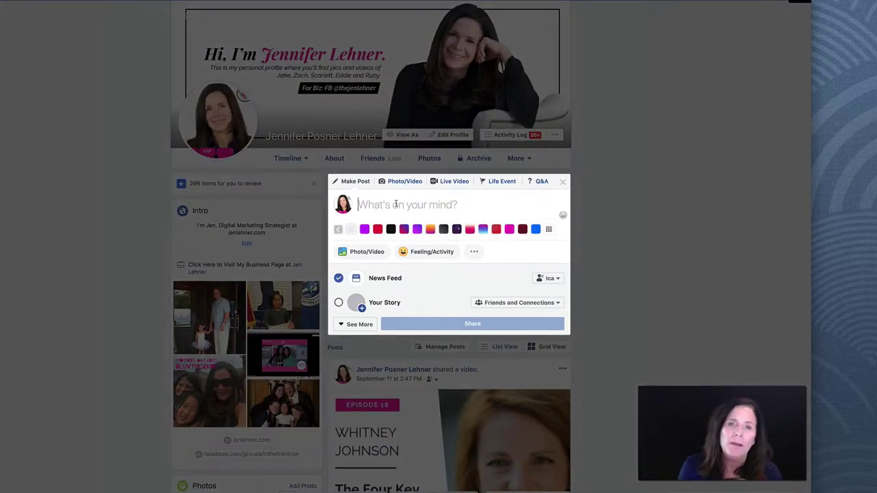
Write 'xzy' as the post text and switch its audience from Ica to Custom
{"action": "type", "text": "xzy"}
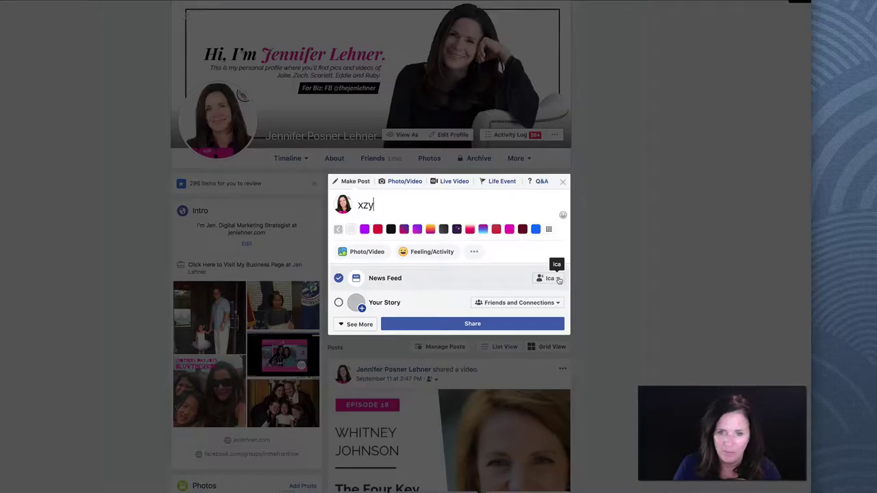
{"action": "left_click", "coordinate": [559, 279]}
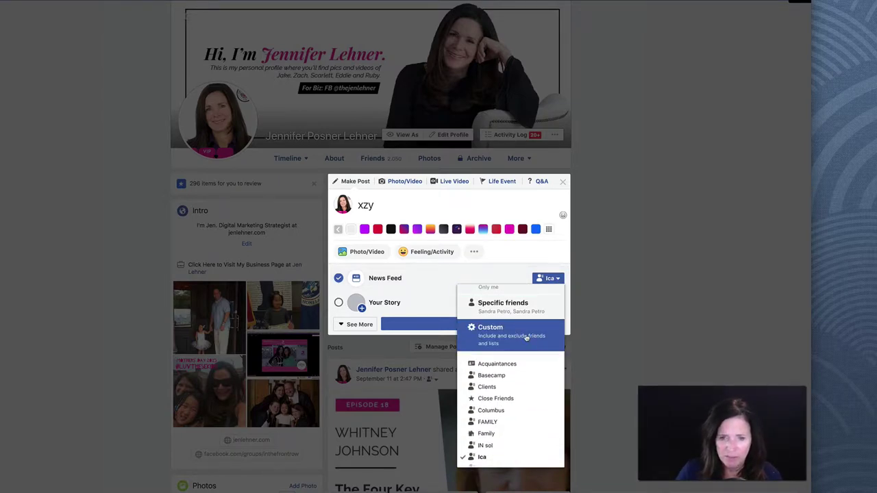
{"action": "left_click", "coordinate": [526, 337]}
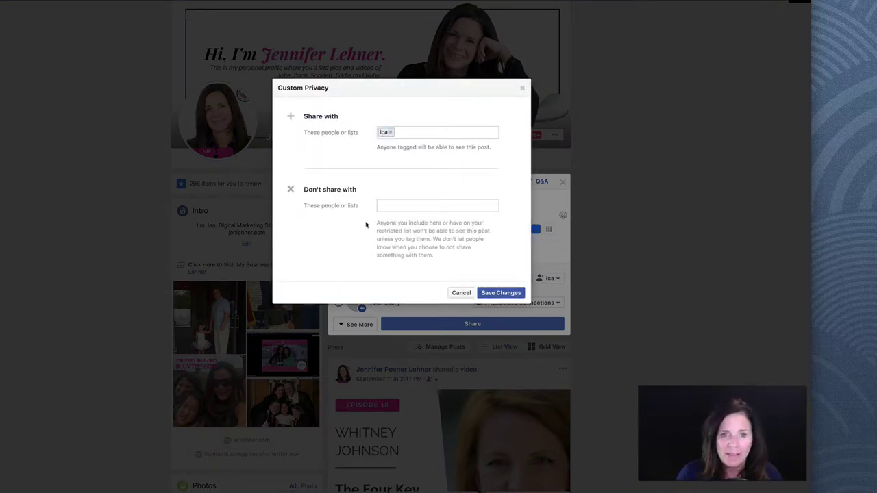
Add the VIP list and one specific friend to the custom audience's Don't share with field
{"action": "left_click", "coordinate": [382, 206]}
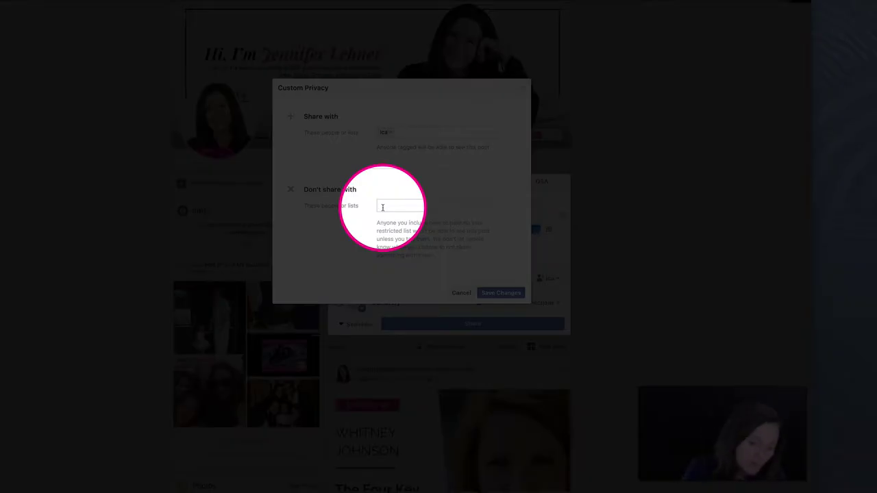
{"action": "type", "text": "vip"}
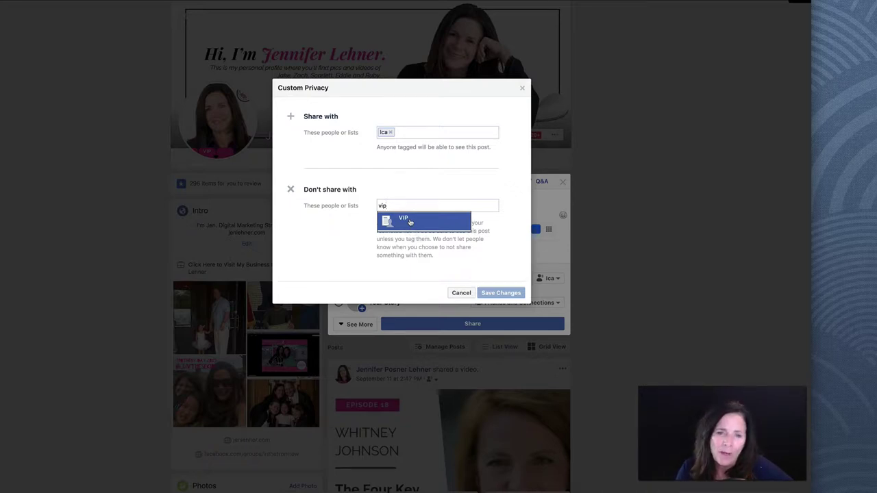
{"action": "left_click", "coordinate": [409, 221]}
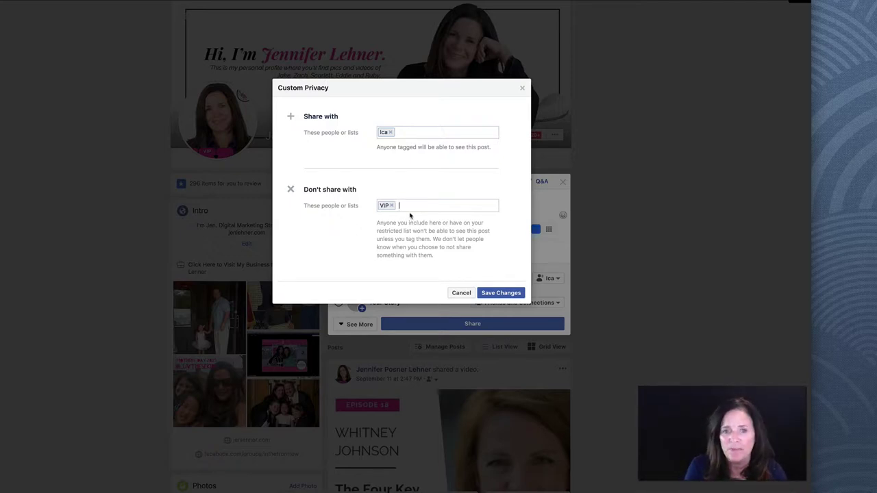
{"action": "type", "text": "paul"}
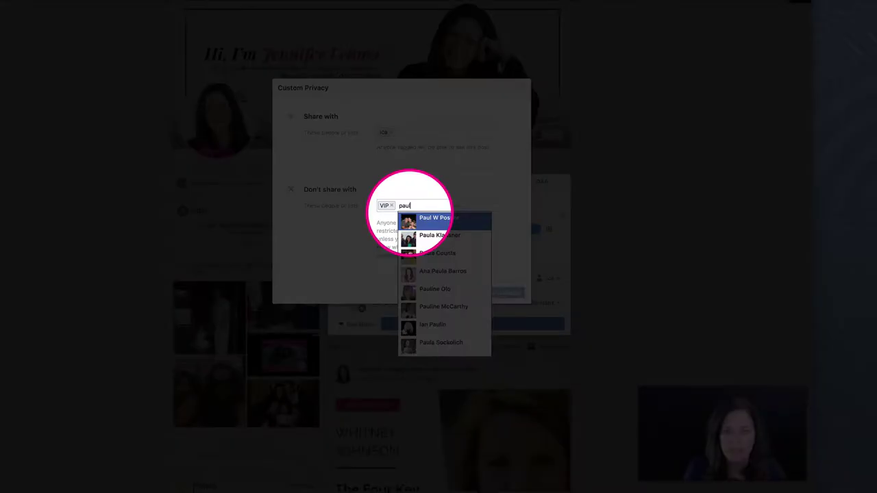
{"action": "left_click", "coordinate": [436, 219]}
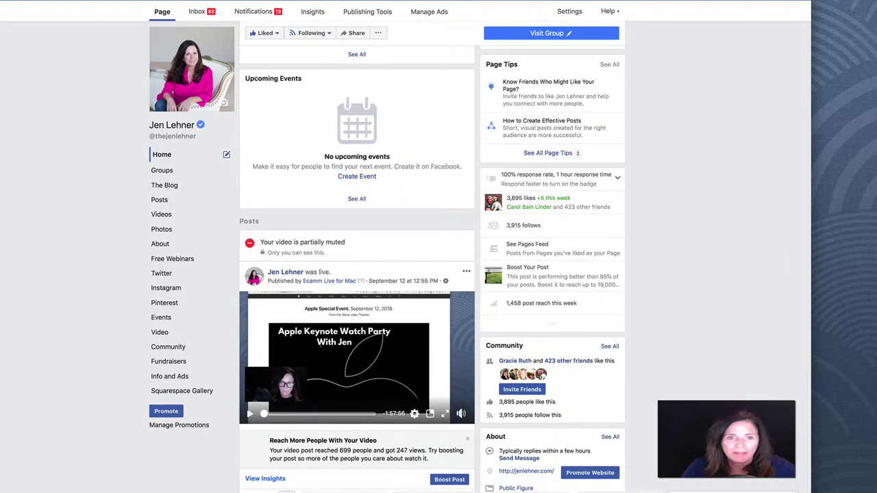
Jump the Apple Keynote Watch Party video to about 19 minutes, play it, then pause it
{"action": "scroll", "coordinate": [364, 273], "scroll_direction": "down", "scroll_amount": 3}
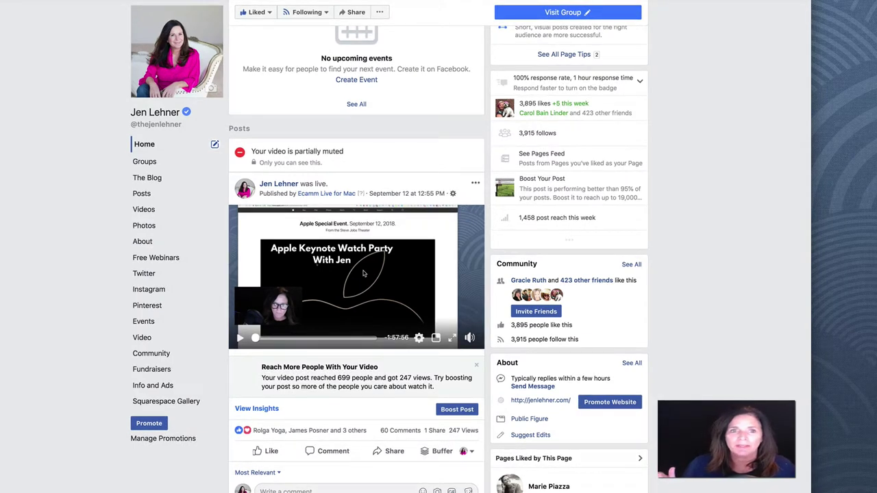
{"action": "mouse_move", "coordinate": [364, 273]}
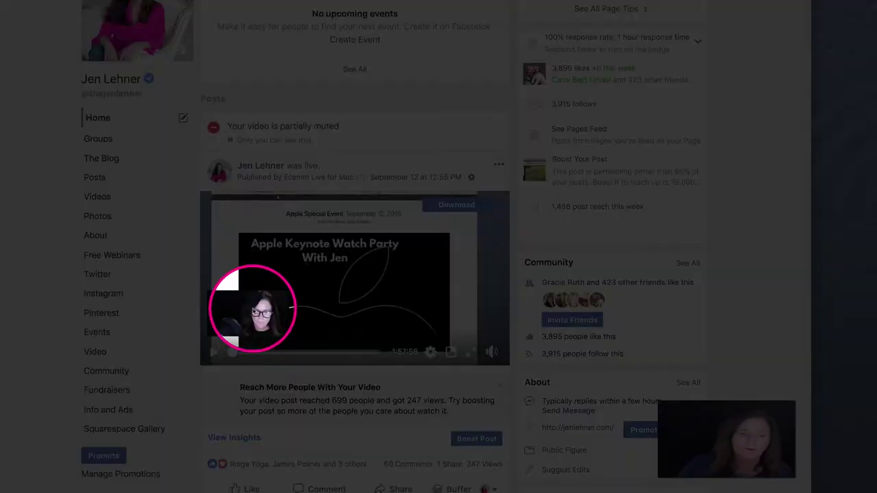
{"action": "left_click_drag", "start_coordinate": [232, 352], "coordinate": [257, 352]}
{"action": "left_click", "coordinate": [213, 352]}
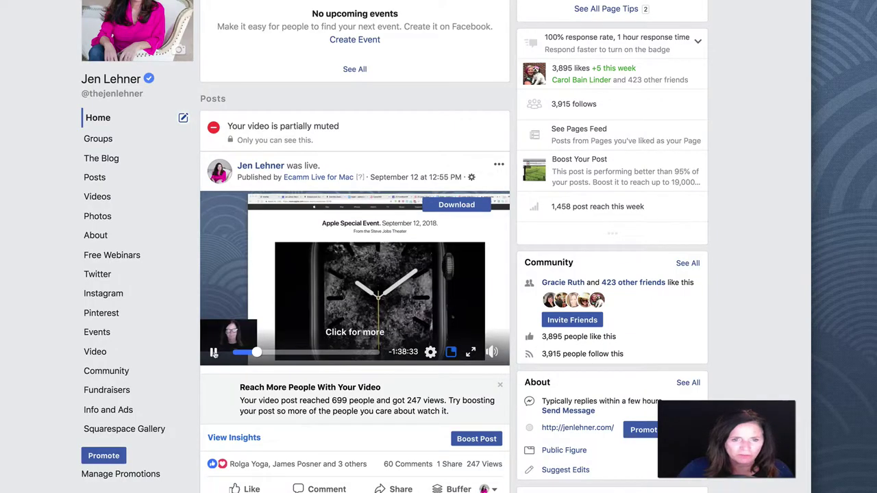
{"action": "scroll", "coordinate": [308, 327], "scroll_direction": "down", "scroll_amount": 5}
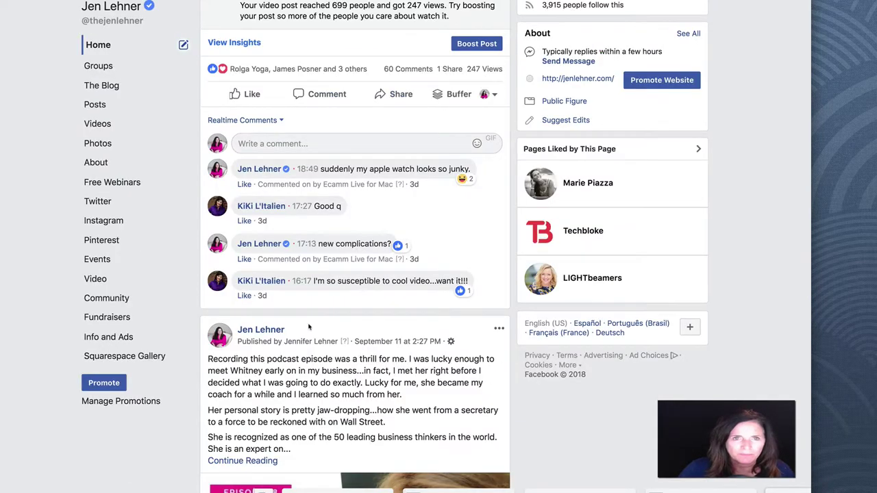
{"action": "scroll", "coordinate": [308, 327], "scroll_direction": "up", "scroll_amount": 5}
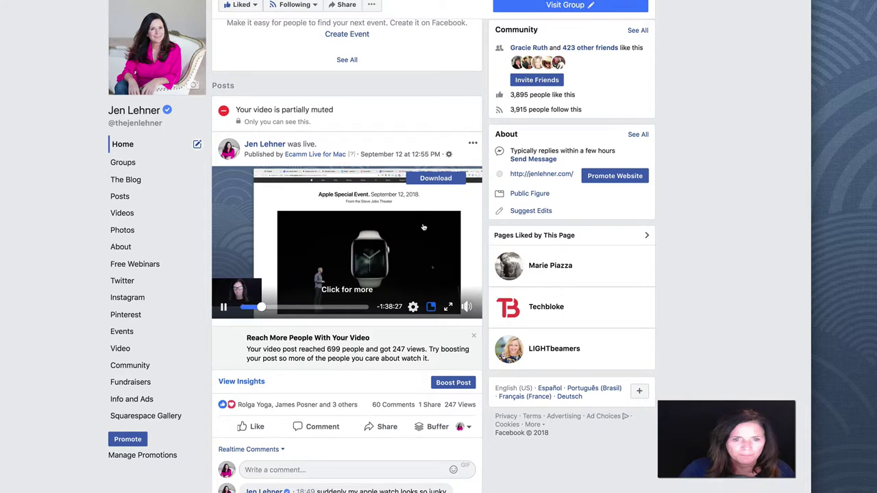
{"action": "left_click", "coordinate": [222, 307]}
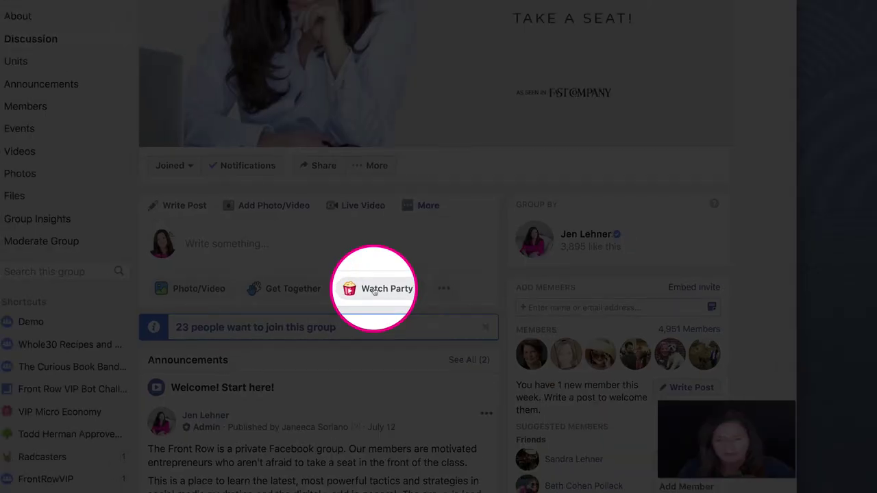
Start a Watch Party post in The Front Row group, dismissing the dimmed overlay
{"action": "left_click", "coordinate": [376, 289]}
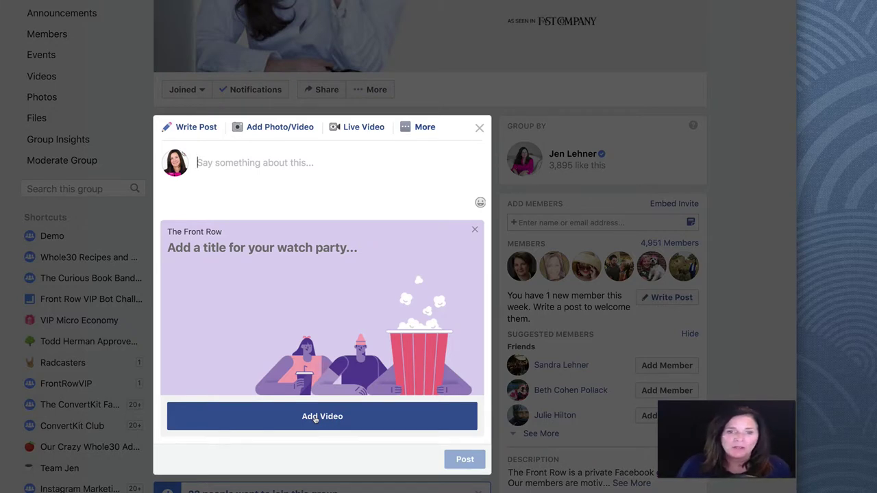
{"action": "left_click", "coordinate": [480, 134]}
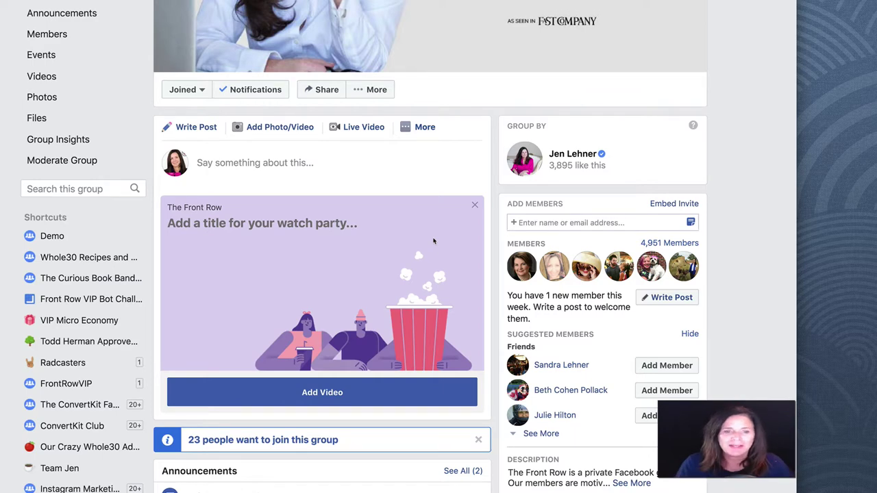
{"action": "scroll", "coordinate": [389, 336], "scroll_direction": "down", "scroll_amount": 3}
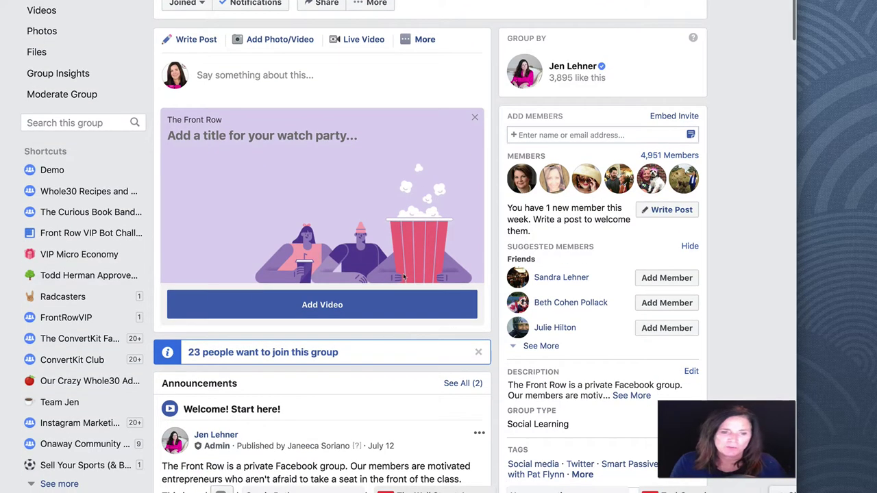
{"action": "scroll", "coordinate": [404, 276], "scroll_direction": "up", "scroll_amount": 4}
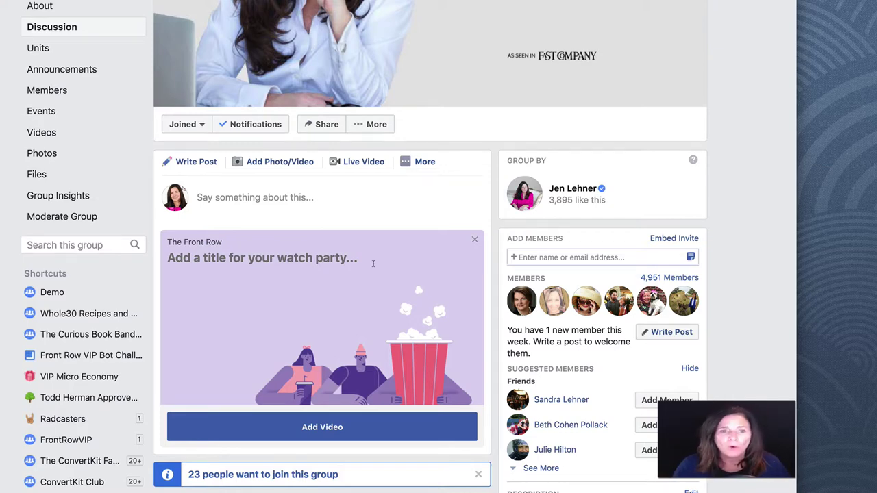
{"action": "scroll", "coordinate": [403, 276], "scroll_direction": "down", "scroll_amount": 3}
{"action": "scroll", "coordinate": [274, 240], "scroll_direction": "up", "scroll_amount": 4}
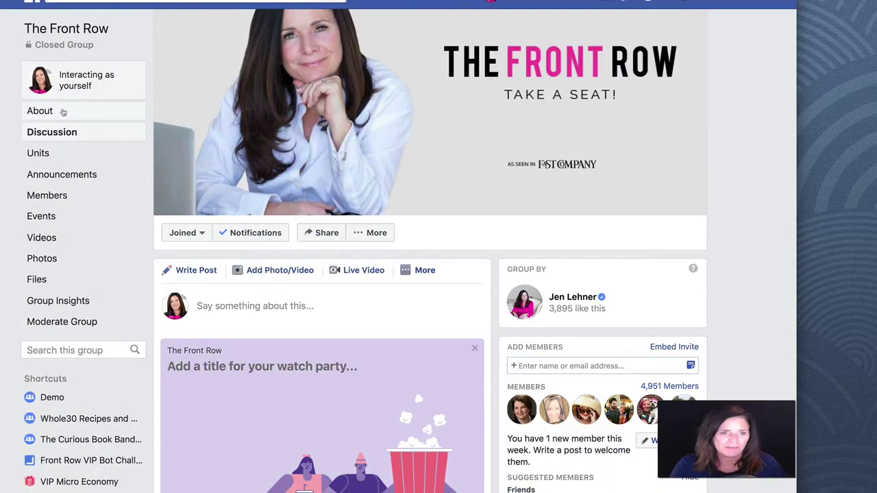